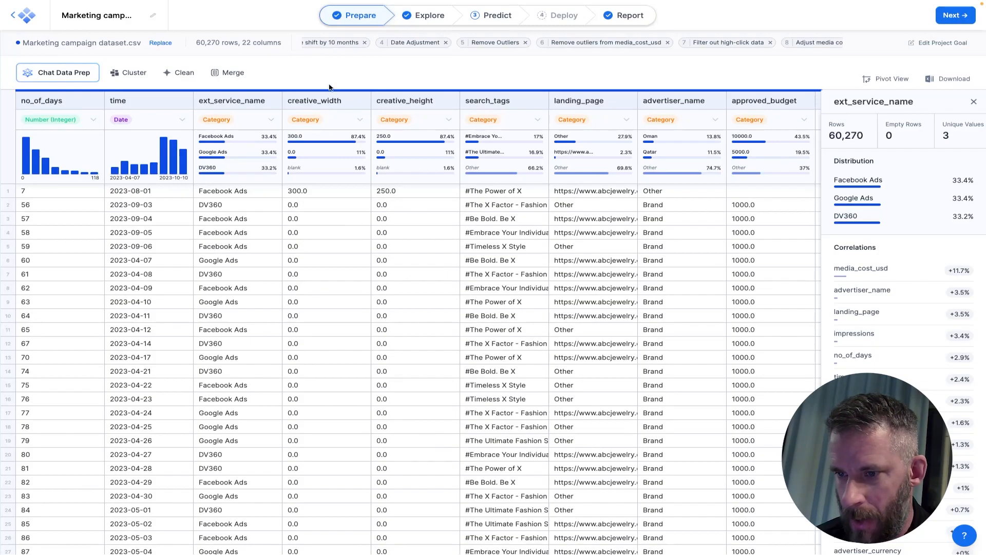
# Add a new column called CPC computed as media_cost_usd divided by clicks through Chat Data Prep, and apply the transform
pyautogui.click(446, 41)
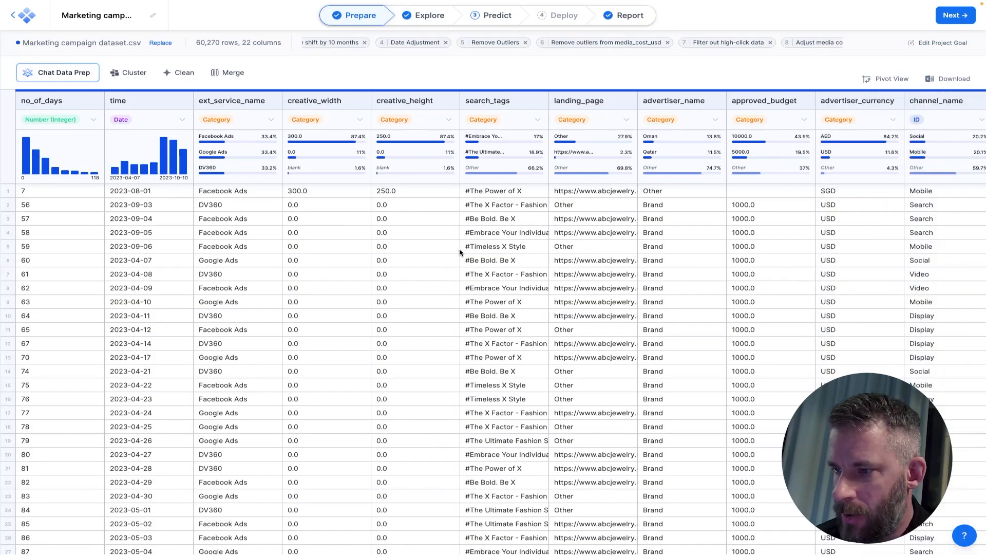
pyautogui.hscroll(10, 460, 252)
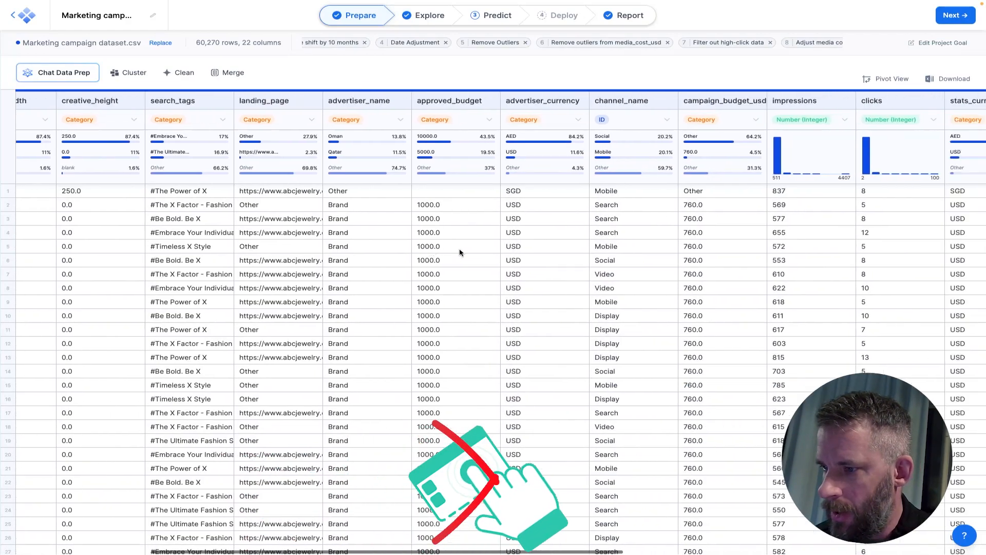
pyautogui.hscroll(9, 460, 249)
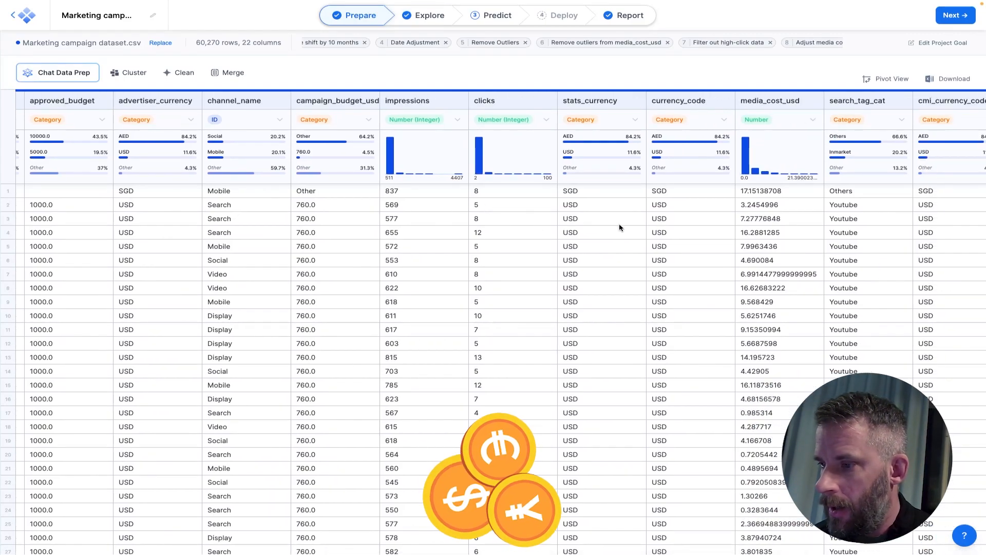
pyautogui.hscroll(2, 699, 236)
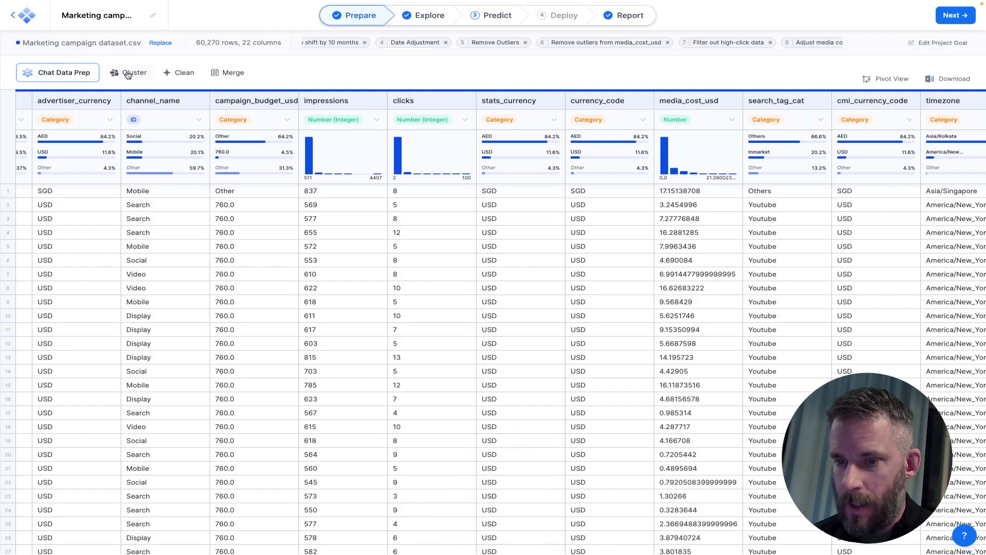
pyautogui.click(80, 73)
pyautogui.write('C')
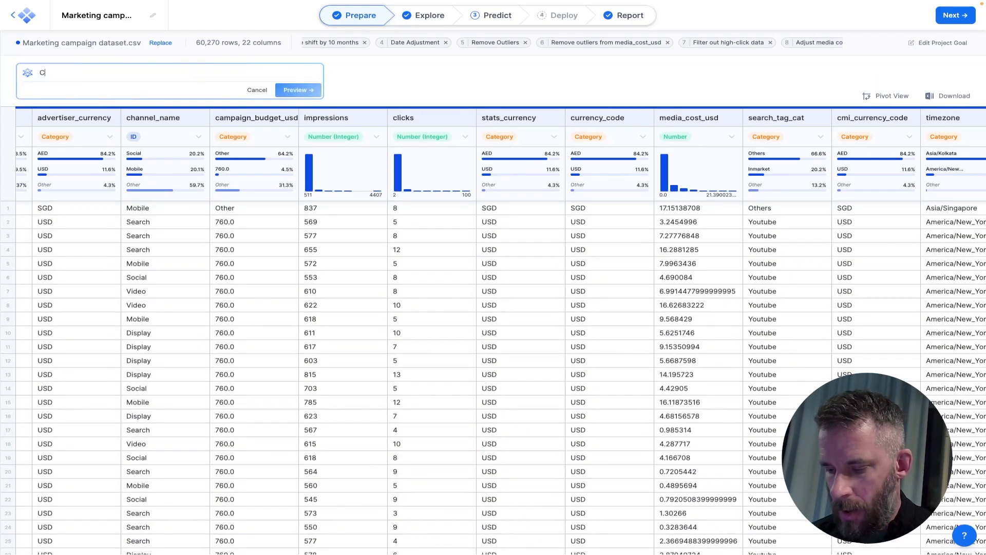
pyautogui.write('reate a new c')
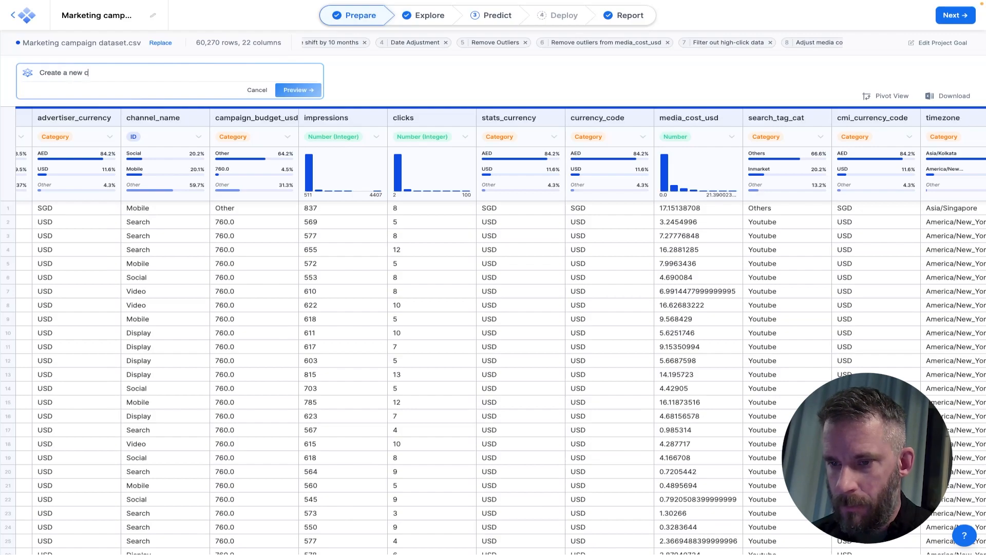
pyautogui.write('olumn called CPC by')
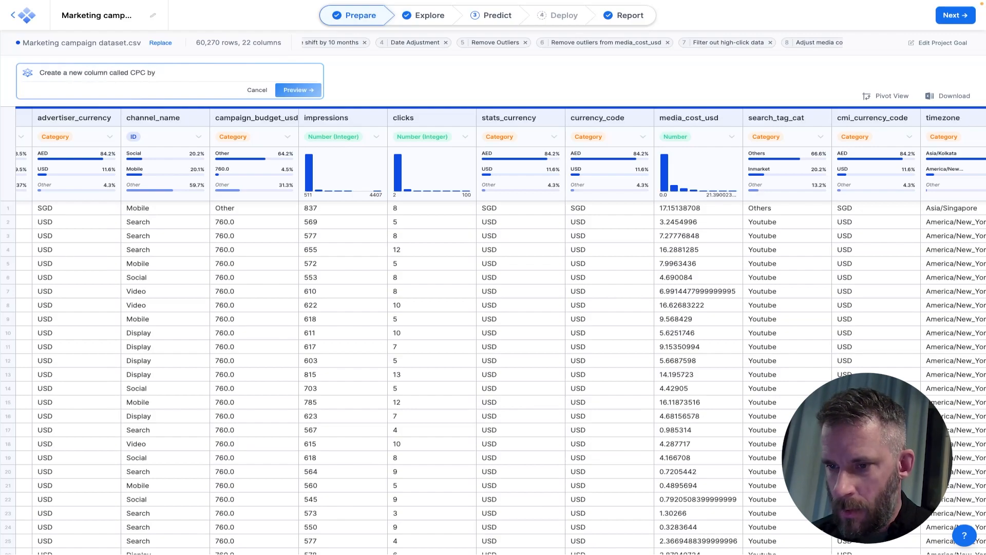
pyautogui.write(' using media_cost_usd ')
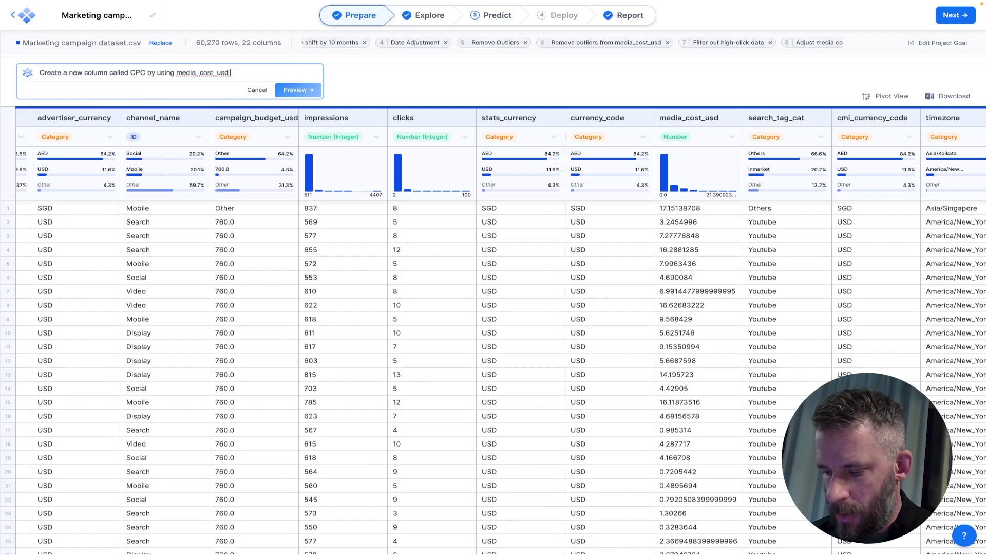
pyautogui.write('divided by')
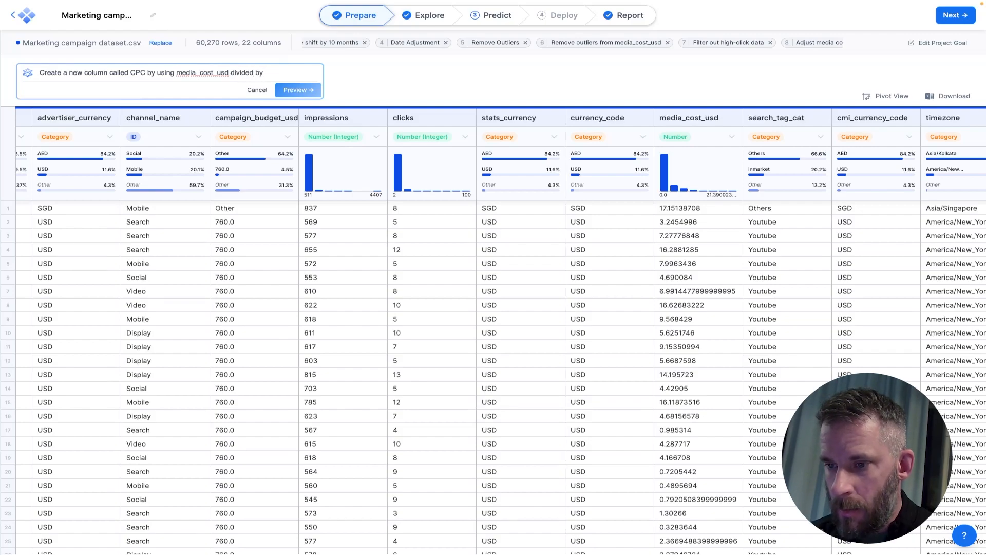
pyautogui.write(' clicks')
pyautogui.press('Return')
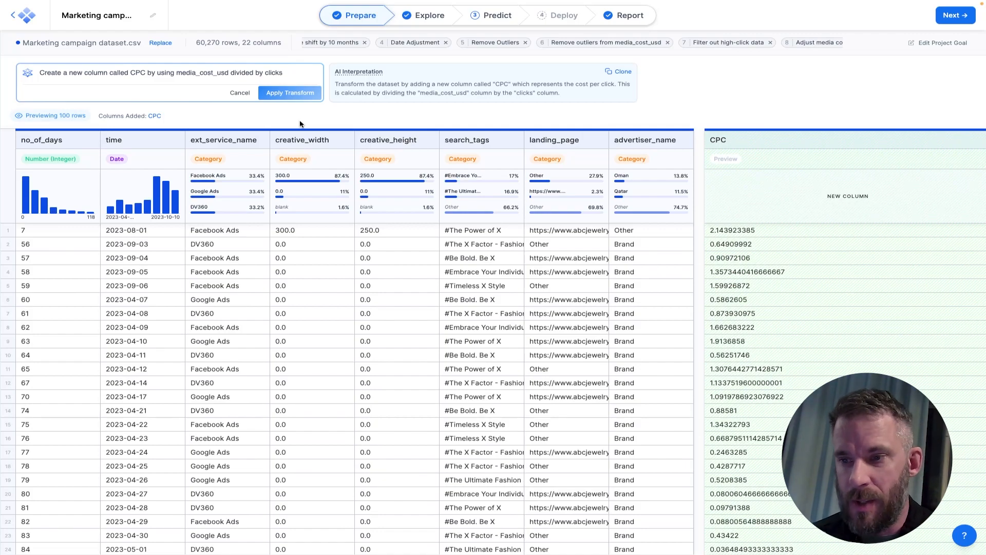
pyautogui.click(284, 98)
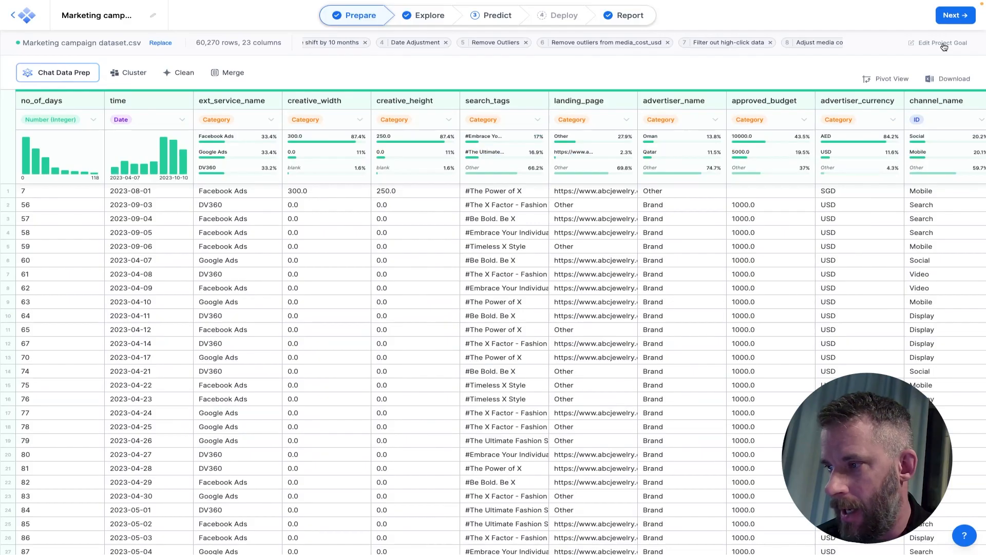
# Edit the project goal to end with "which channel provides the best value for CPC." and regenerate the report
pyautogui.click(944, 45)
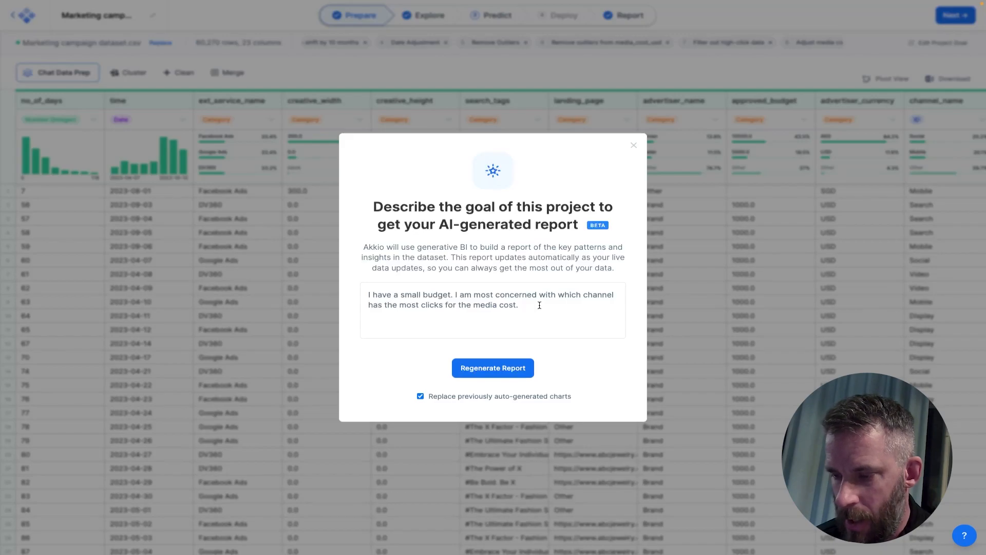
pyautogui.moveTo(530, 306); pyautogui.dragTo(367, 306)
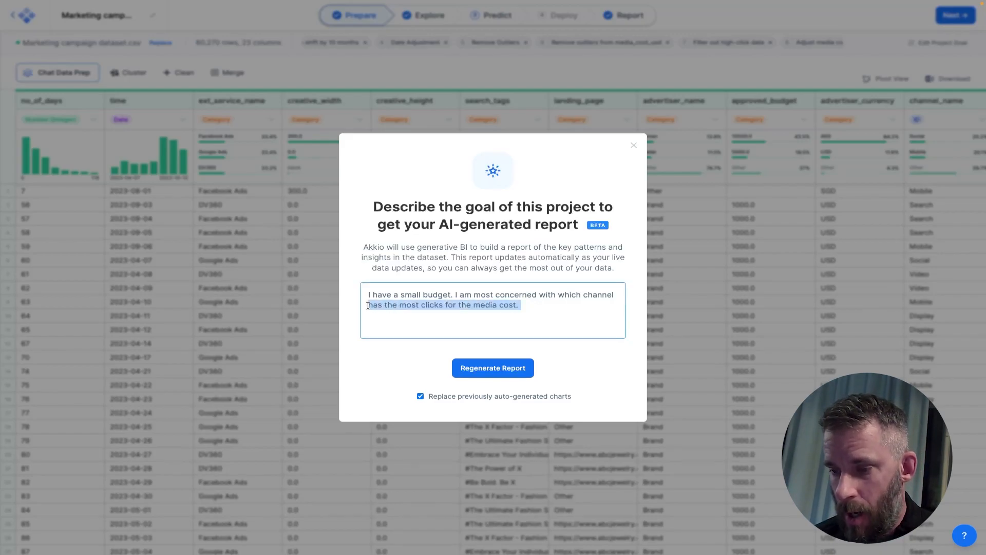
pyautogui.write('p')
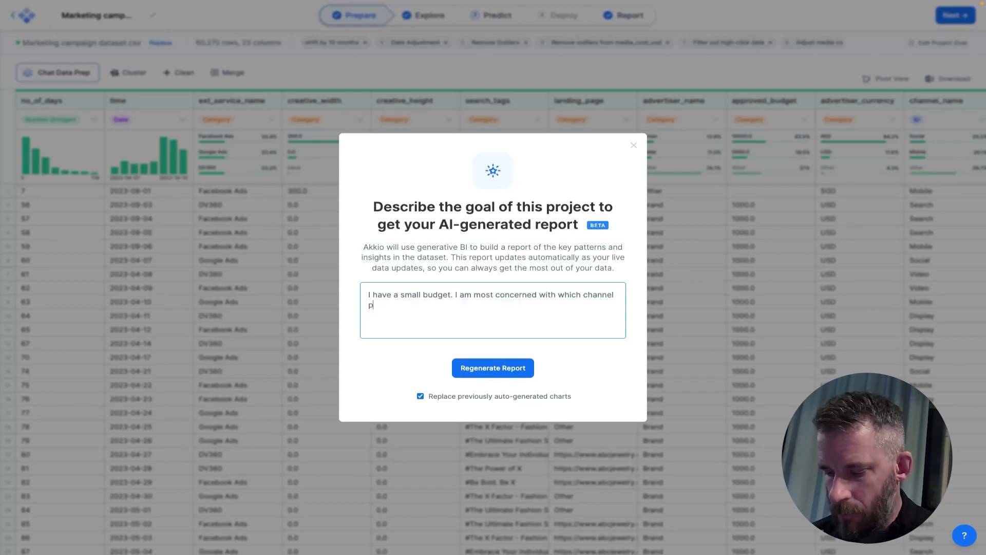
pyautogui.write('rovides the best value')
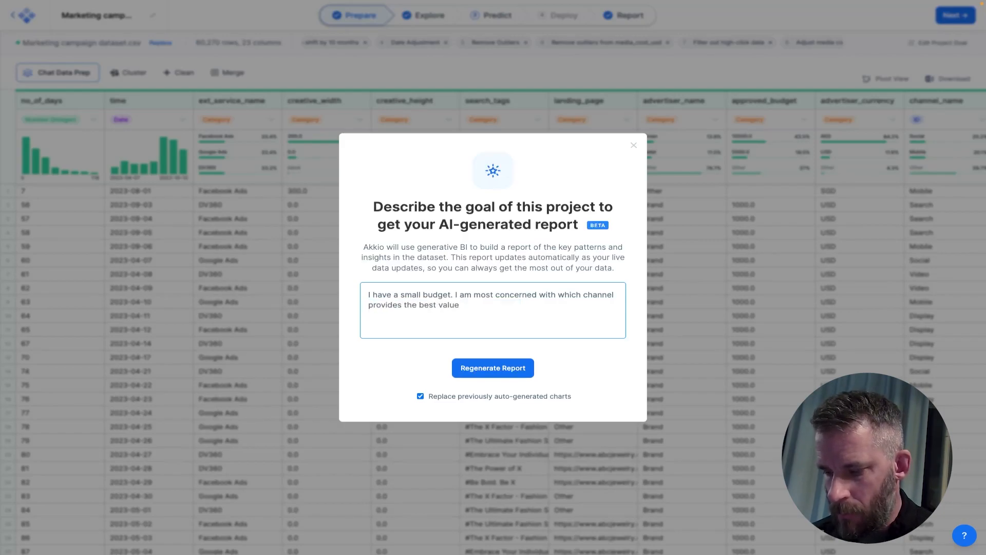
pyautogui.write(' for CPC.')
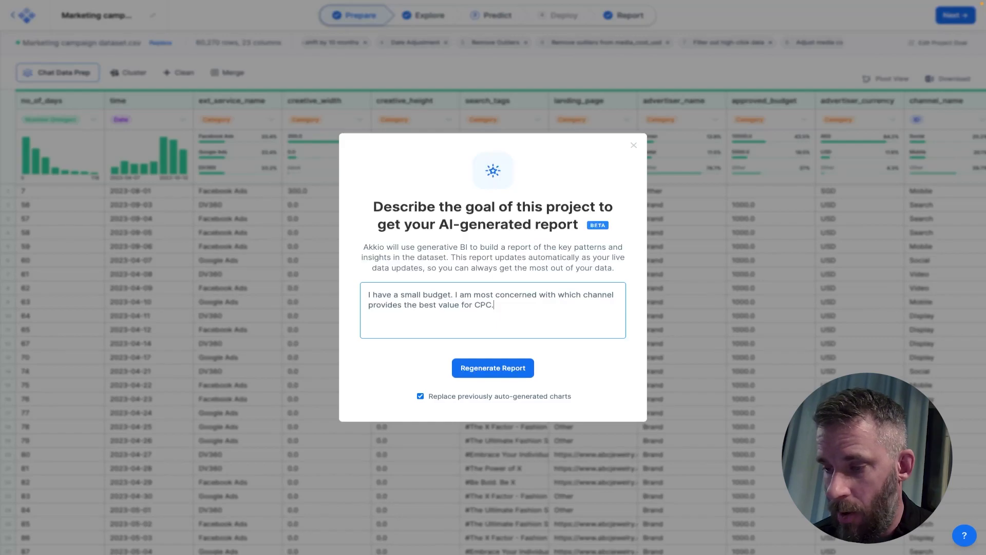
pyautogui.click(493, 368)
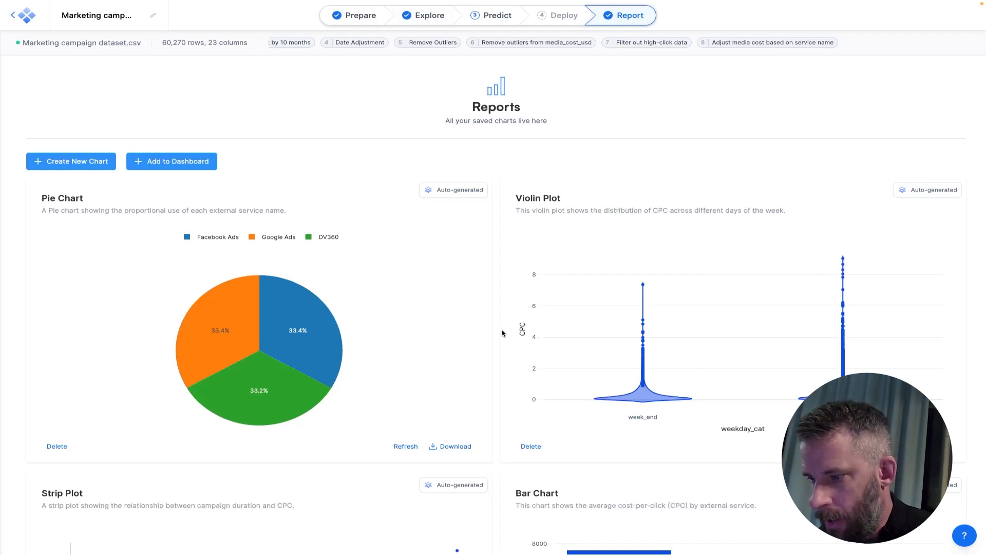
# Scroll through the auto-generated report charts to review them
pyautogui.scroll(-1, 502, 333)
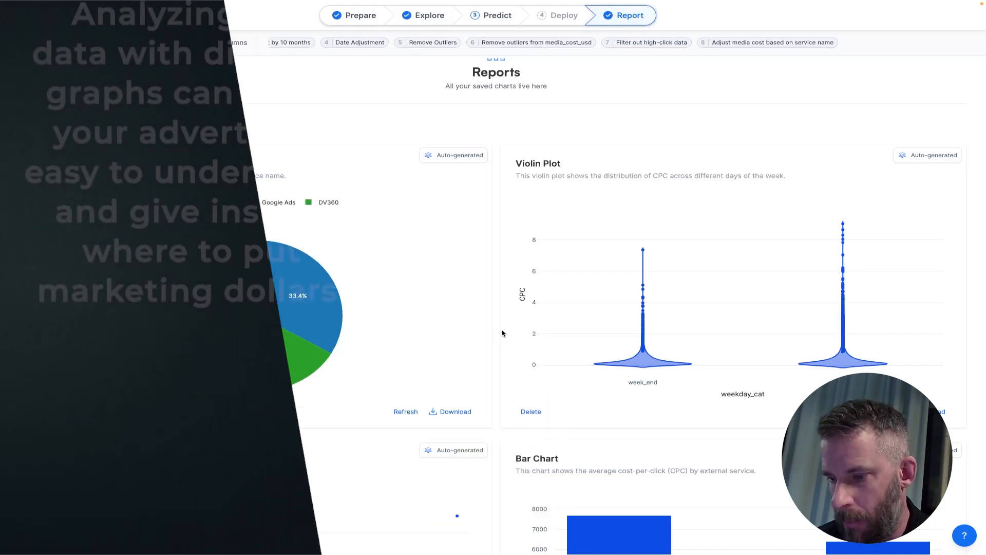
pyautogui.scroll(-3, 502, 333)
pyautogui.scroll(-2, 502, 333)
pyautogui.moveTo(455, 275)
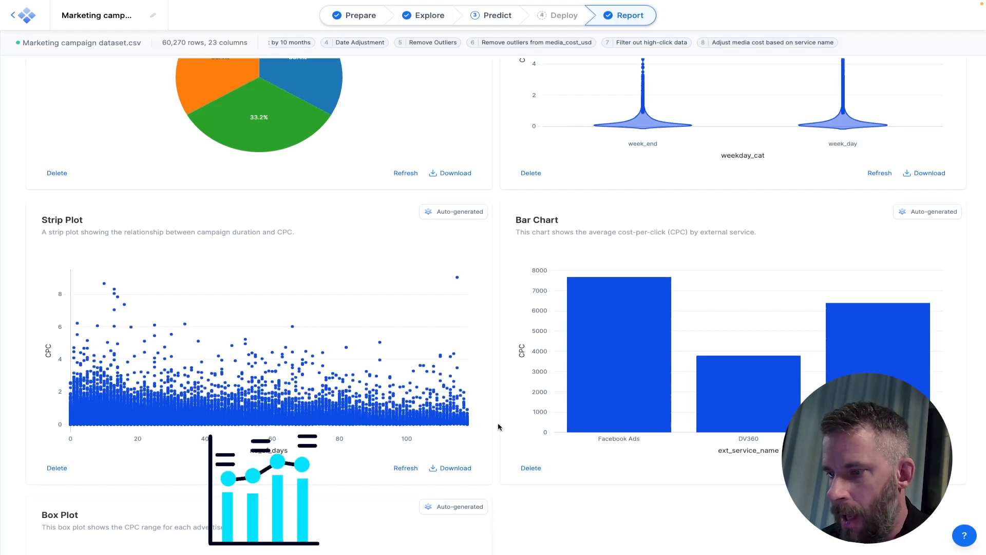
pyautogui.scroll(-1, 497, 427)
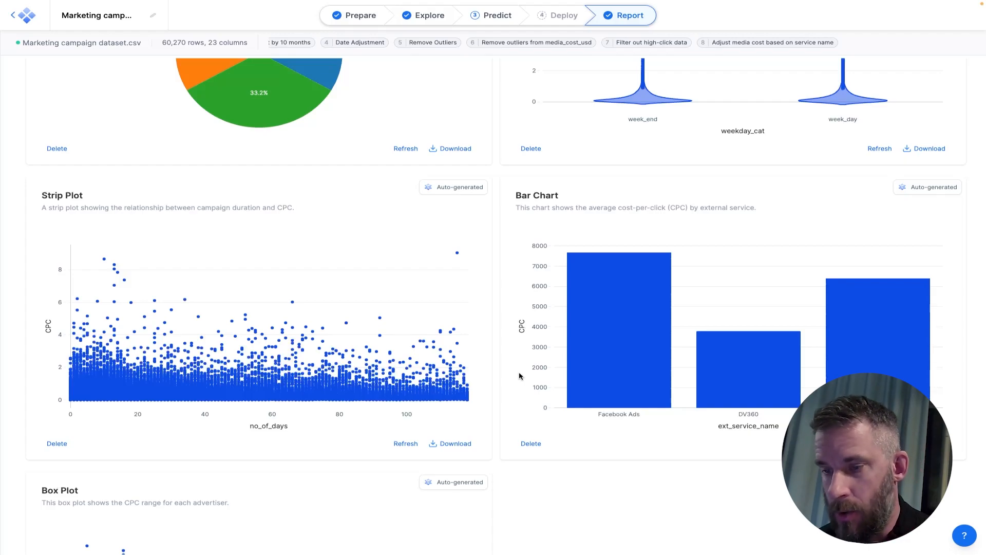
pyautogui.scroll(-3, 520, 375)
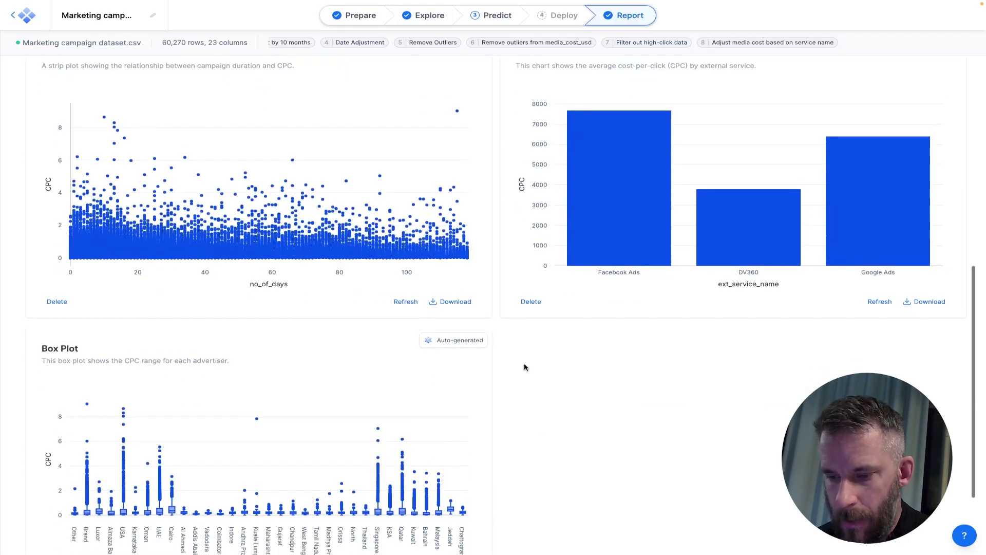
pyautogui.scroll(-2, 522, 370)
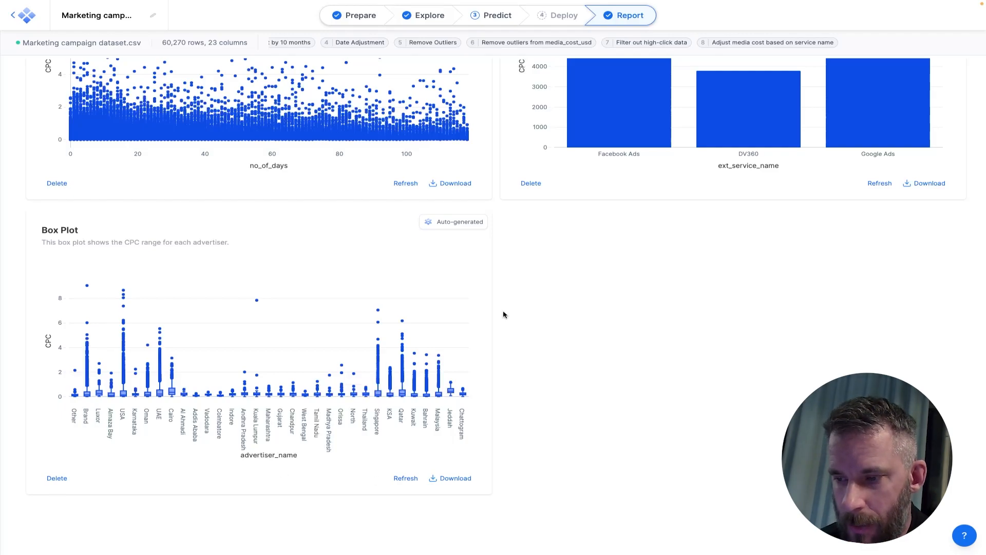
pyautogui.scroll(20, 504, 312)
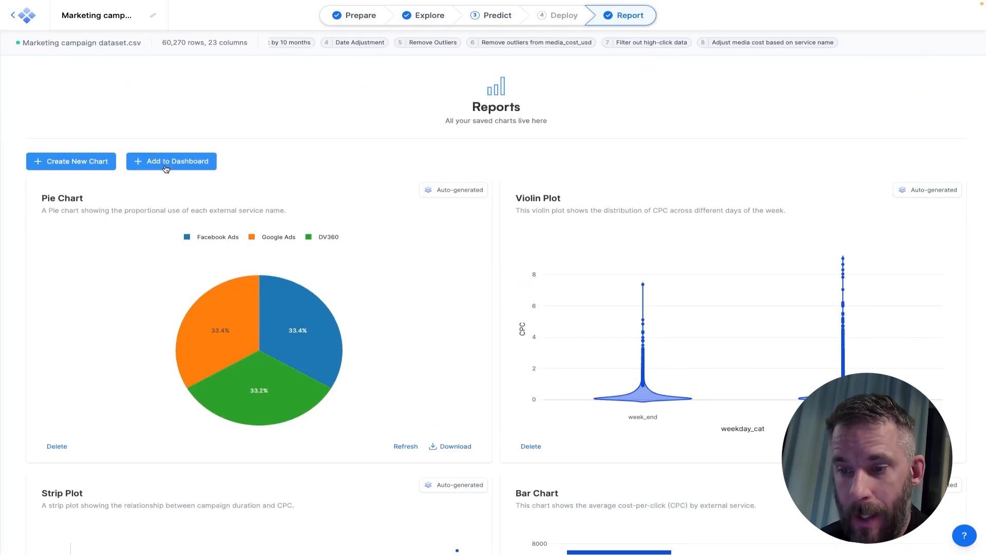
pyautogui.scroll(-5, 303, 378)
pyautogui.scroll(-1, 306, 375)
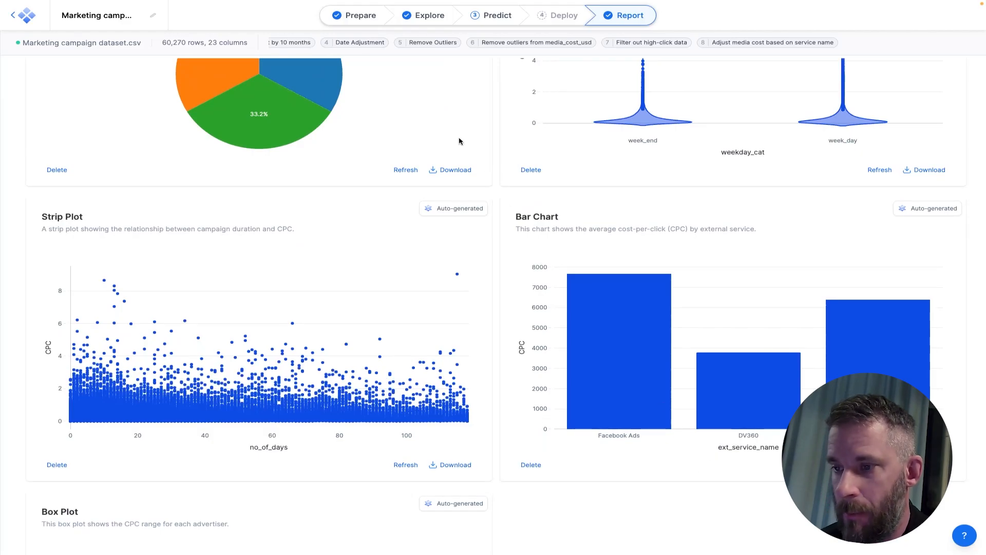
# In Explore, ask the chat "Tell me the average CPC for each ext_service_name"
pyautogui.click(416, 18)
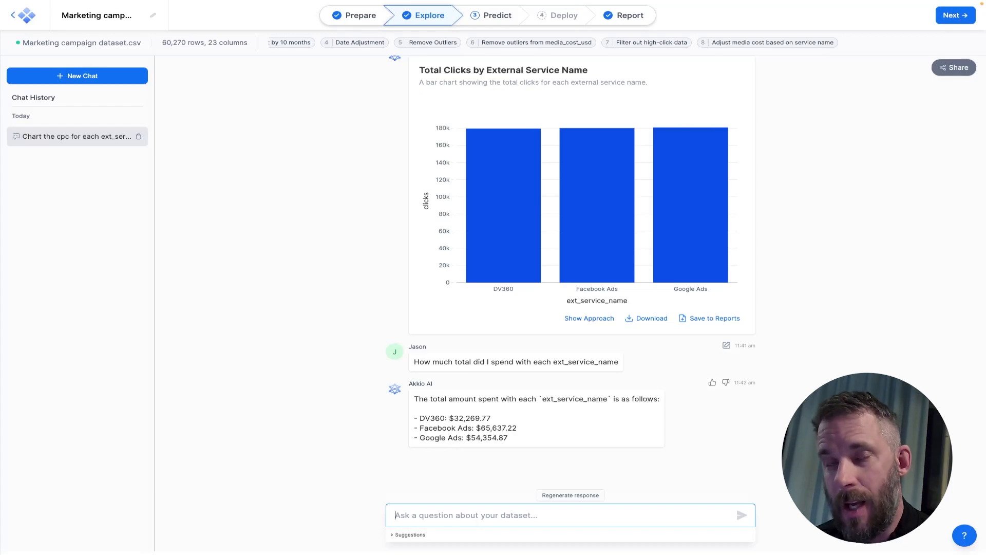
pyautogui.write('Tell me the')
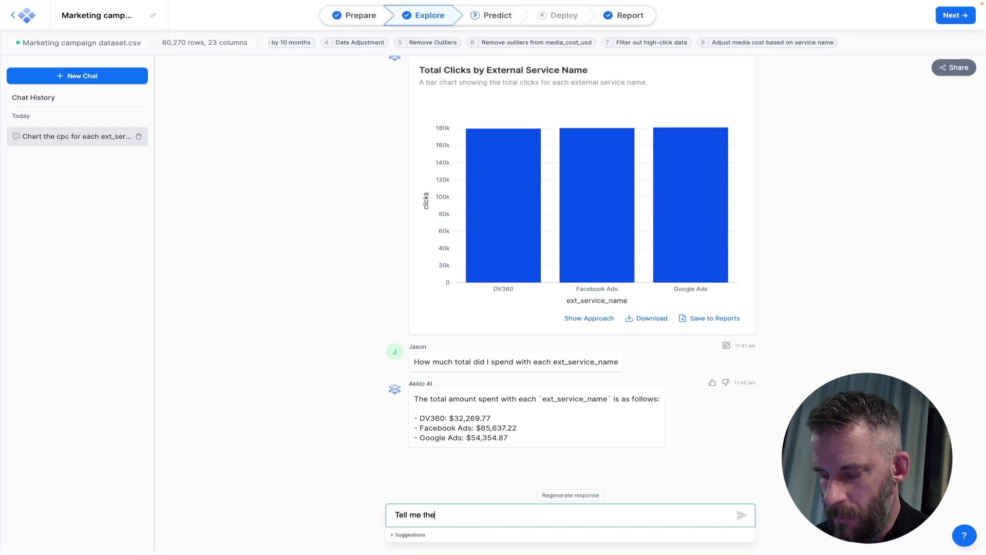
pyautogui.write(' average CPC for each ext_service_name')
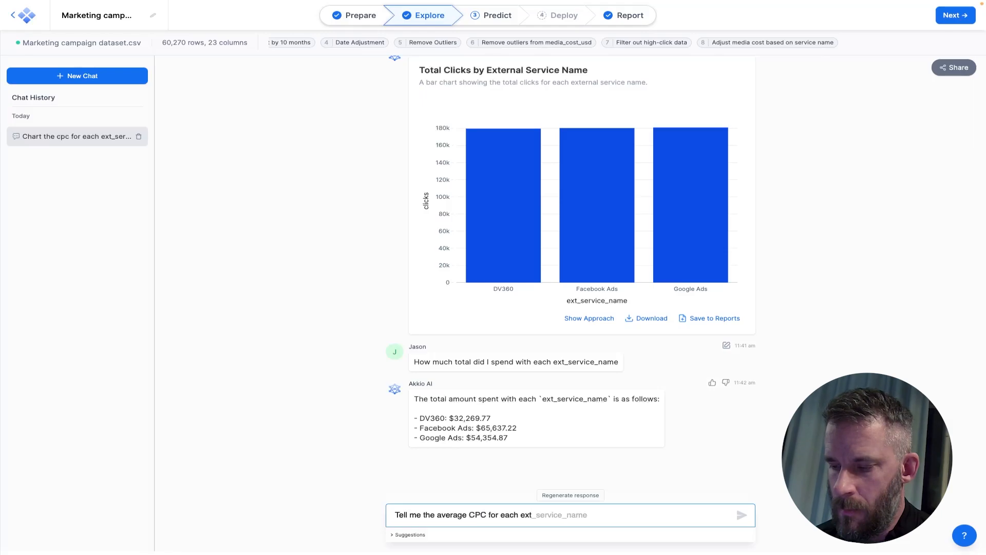
pyautogui.press('Return')
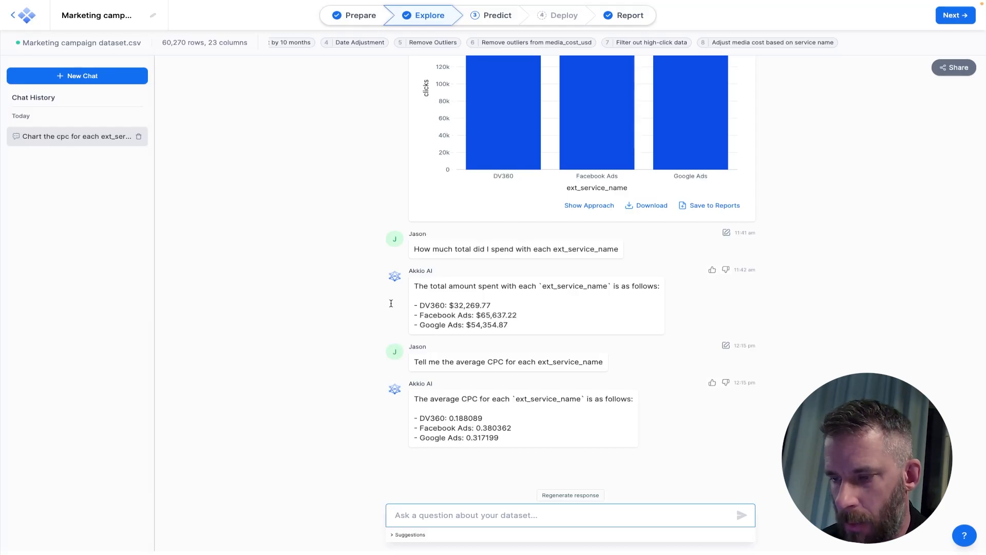
# In a new chat, ask "What is the CPC for weekdays versus weekends by ext_service_name"
pyautogui.scroll(3, 390, 304)
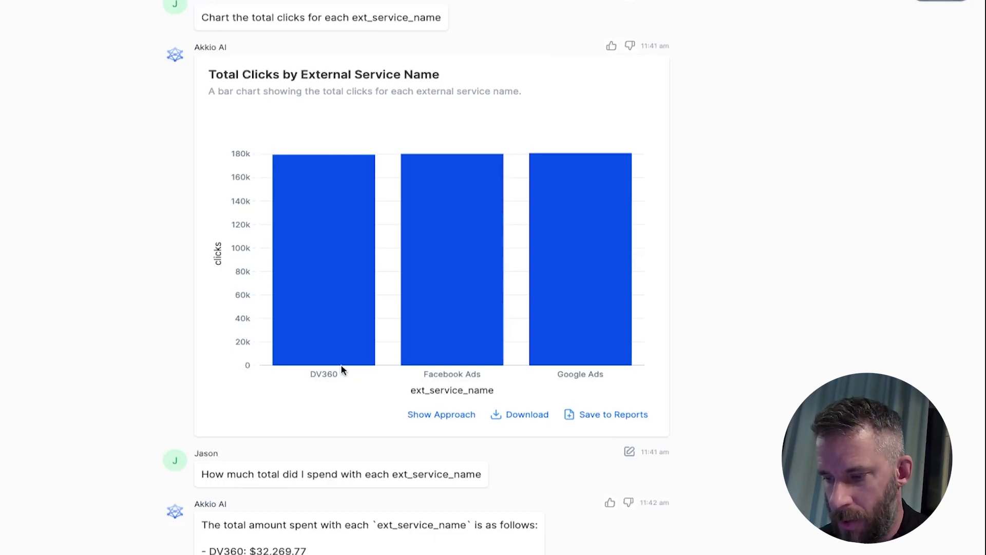
pyautogui.scroll(-2, 103, 391)
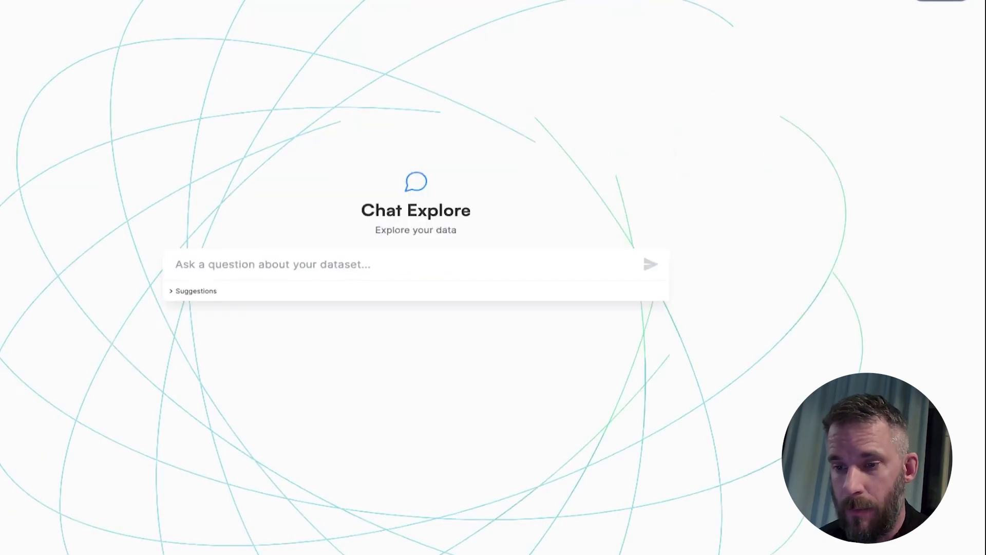
pyautogui.click(228, 265)
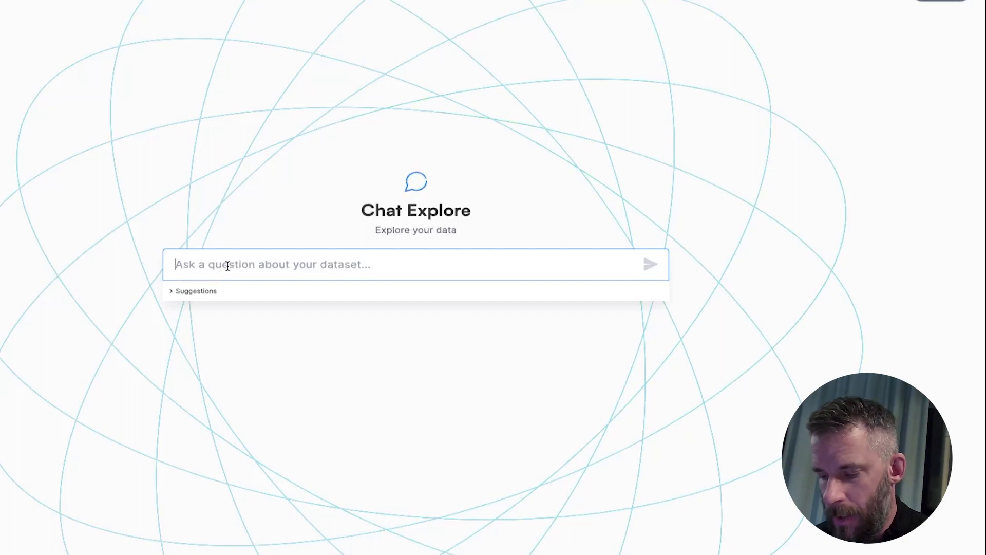
pyautogui.write('What is the CPC for weekdays versus  weekends by ext_service_name')
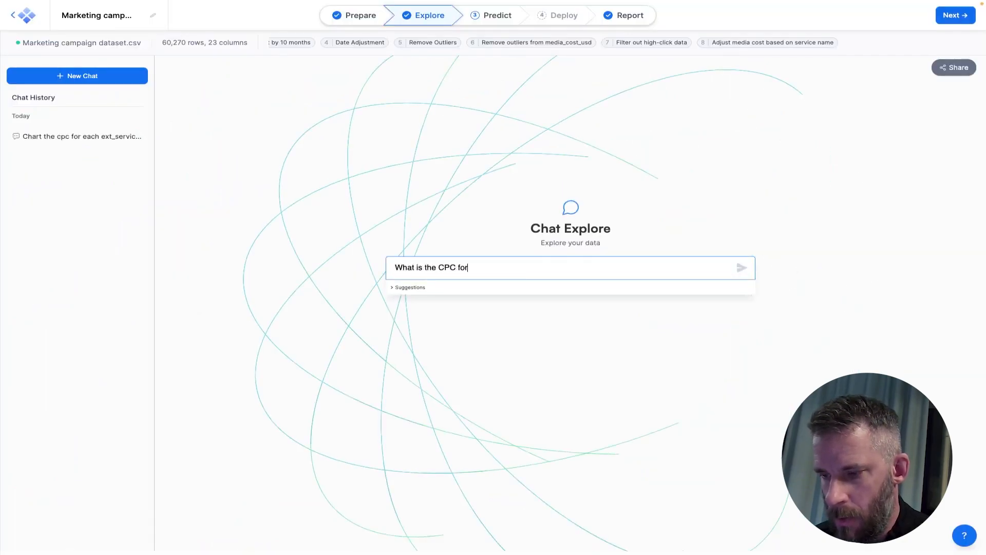
pyautogui.press('Return')
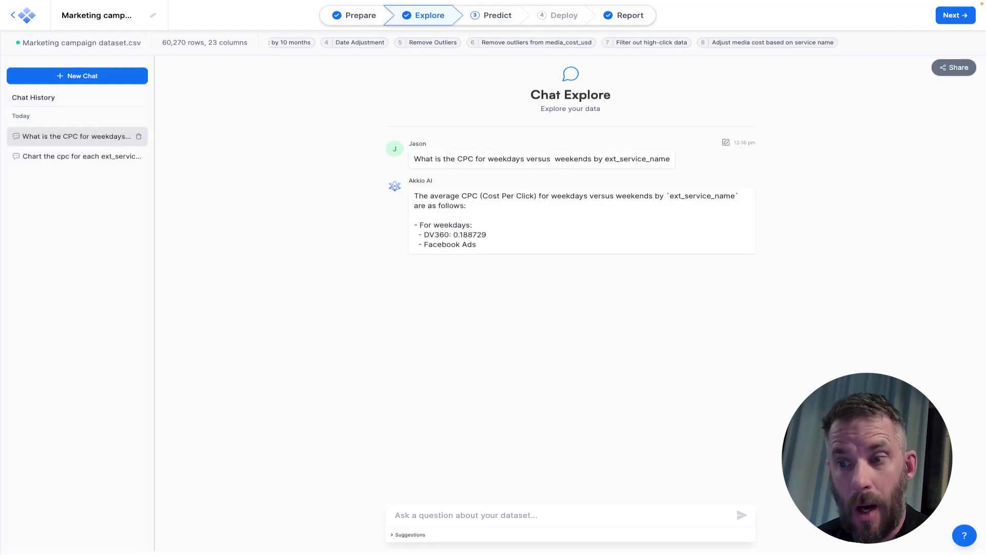
# Ask the chat to "Chart that please" and view the resulting chart
pyautogui.write('Chart that please')
pyautogui.press('Return')
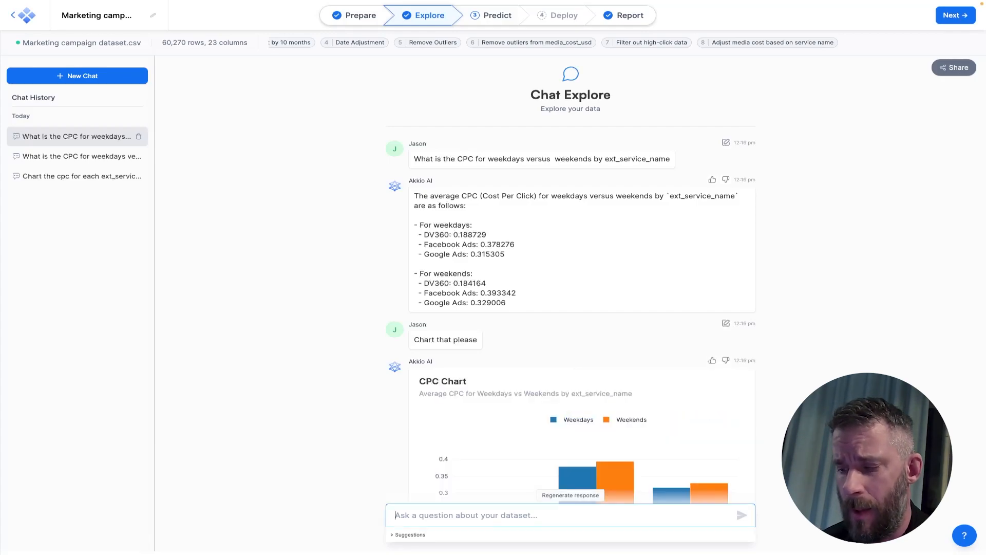
pyautogui.scroll(-4, 312, 392)
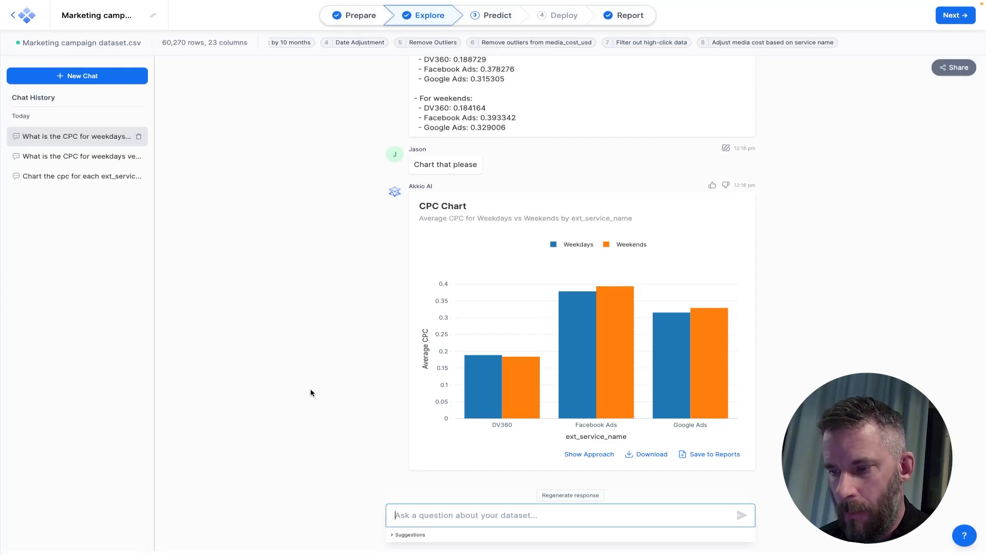
# Return to the Prepare data table and browse its columns
pyautogui.click(359, 19)
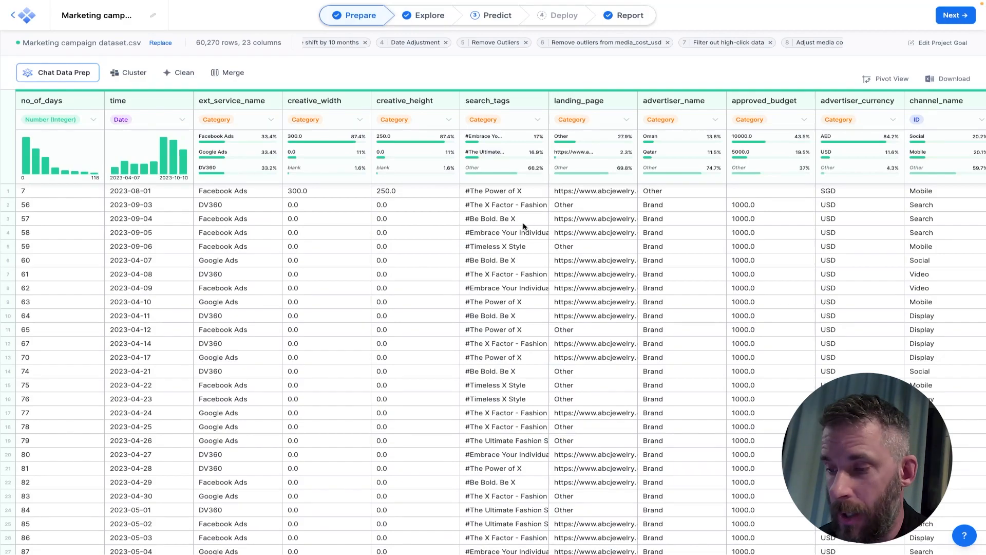
pyautogui.hscroll(5, 524, 226)
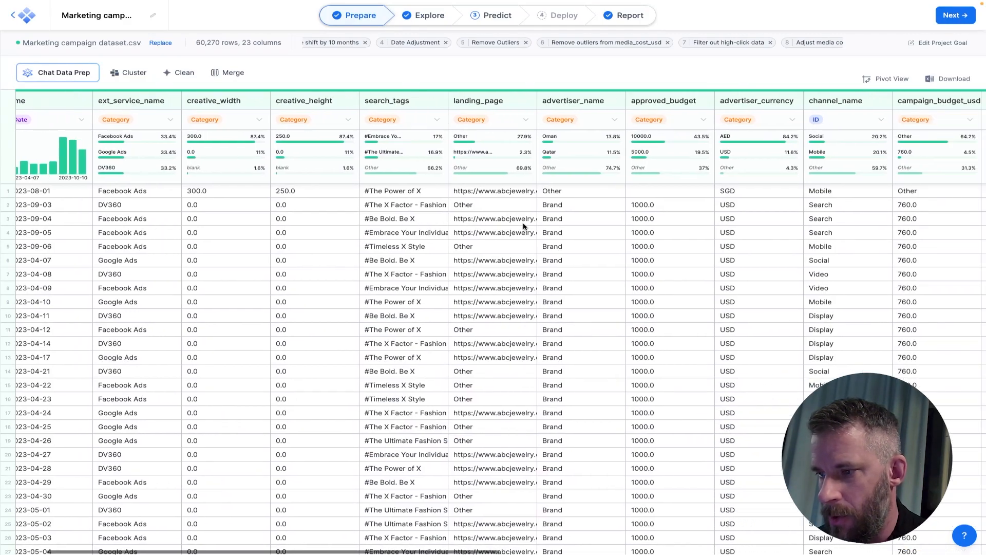
pyautogui.hscroll(6, 524, 227)
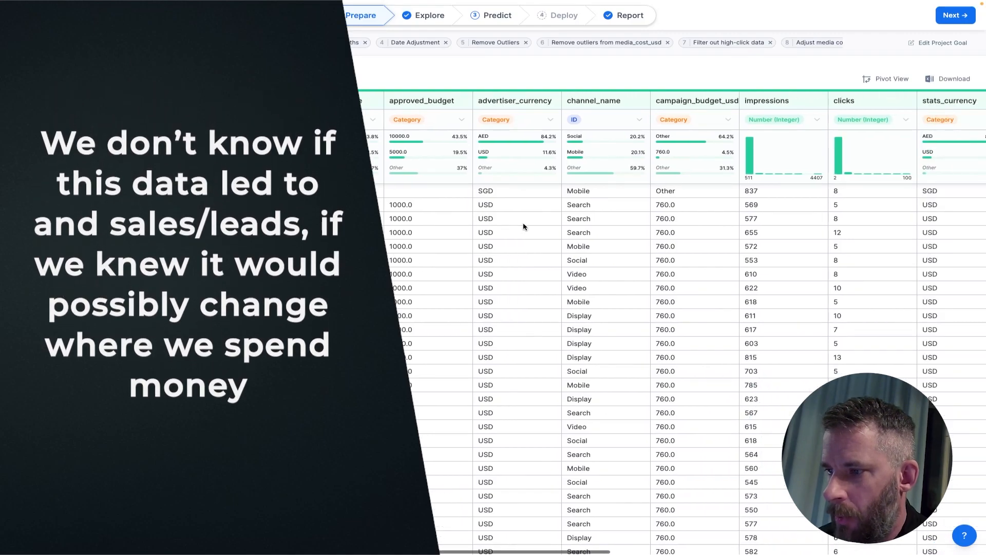
pyautogui.hscroll(-10, 445, 238)
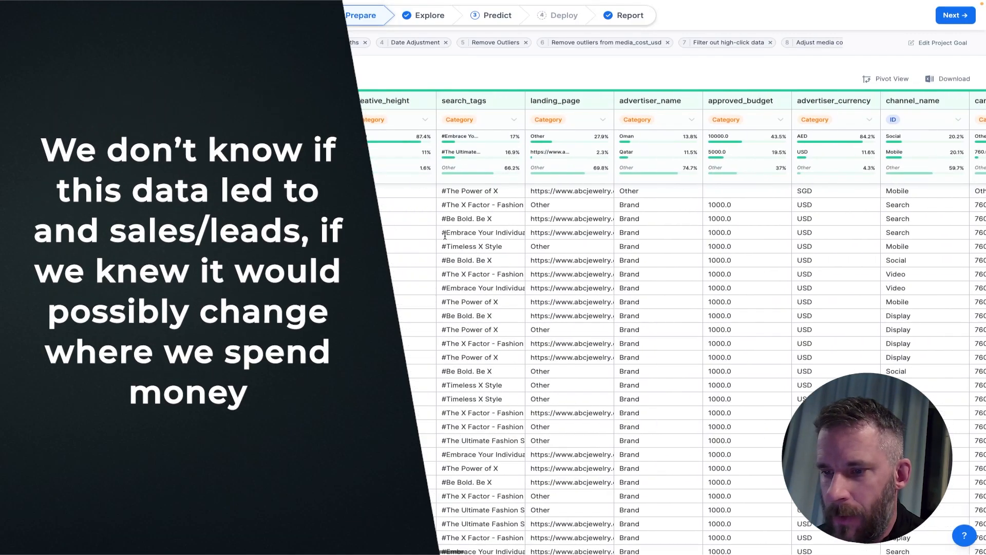